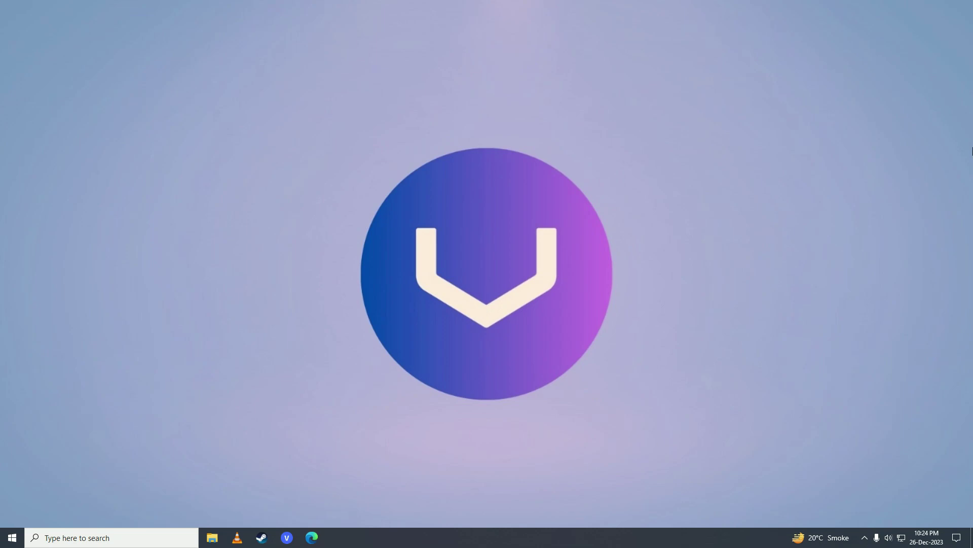
- Search the Start menu for 'create a restore point' and open the System Protection tab
key(super)
text(createa r)
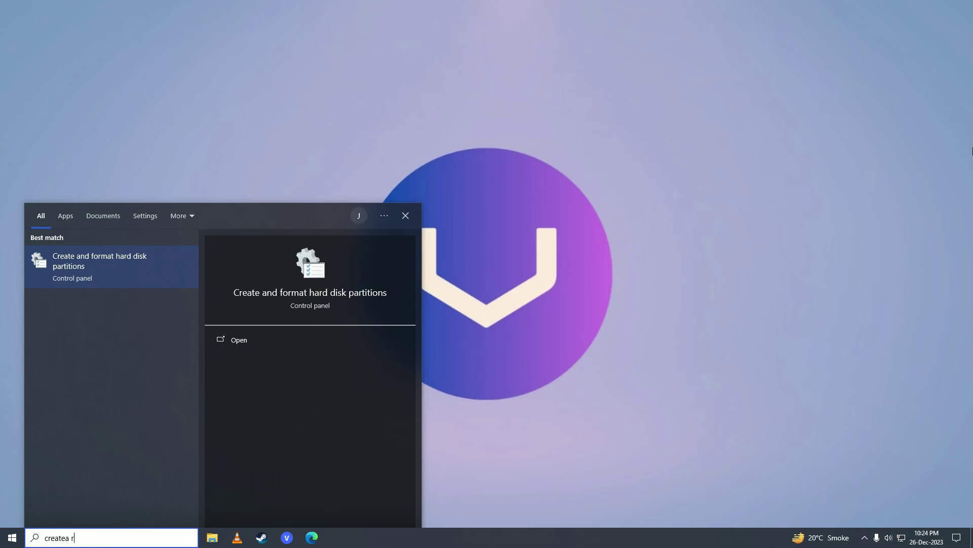
text(a a resto)
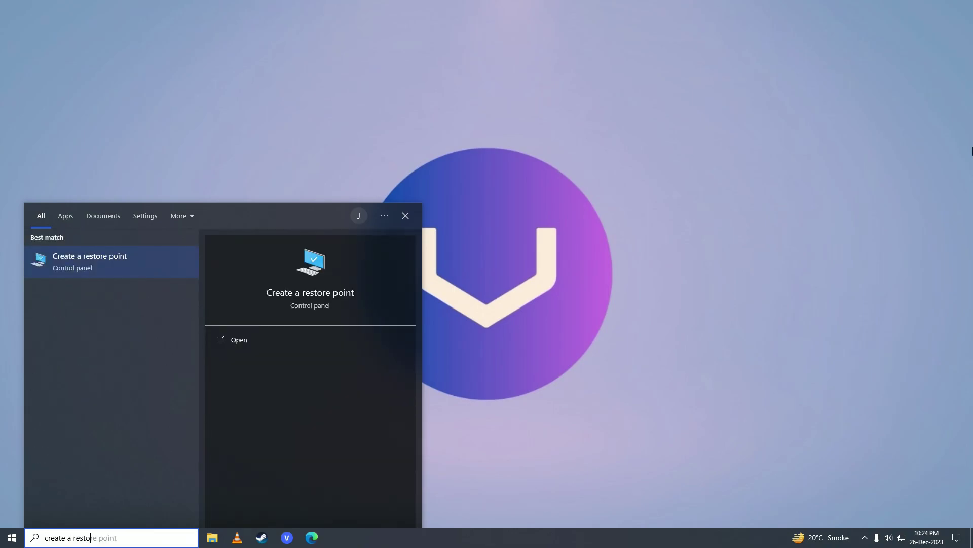
key(Return)
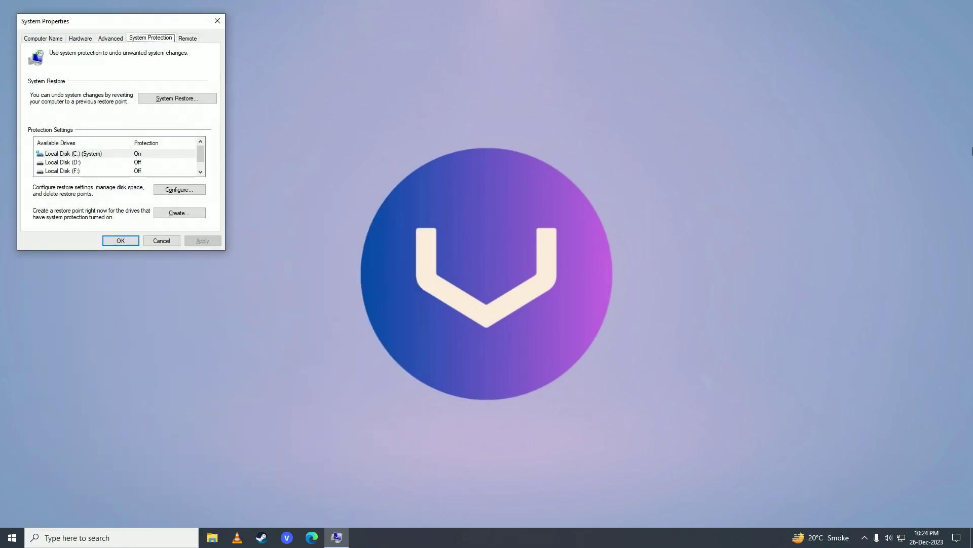
- Select Local Disk (C:) and open its protection settings
click(89, 155)
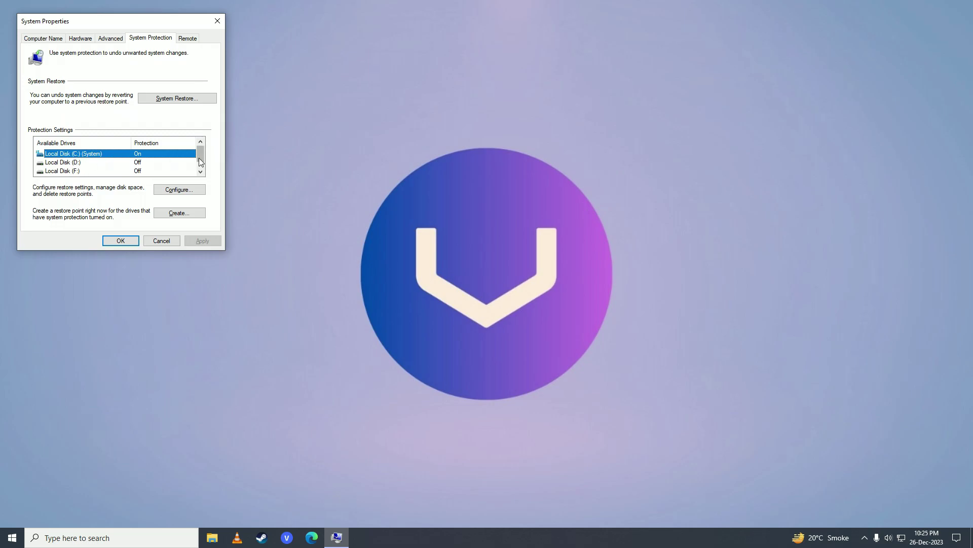
scroll(200, 161, down, 1)
scroll(200, 161, up, 1)
click(172, 190)
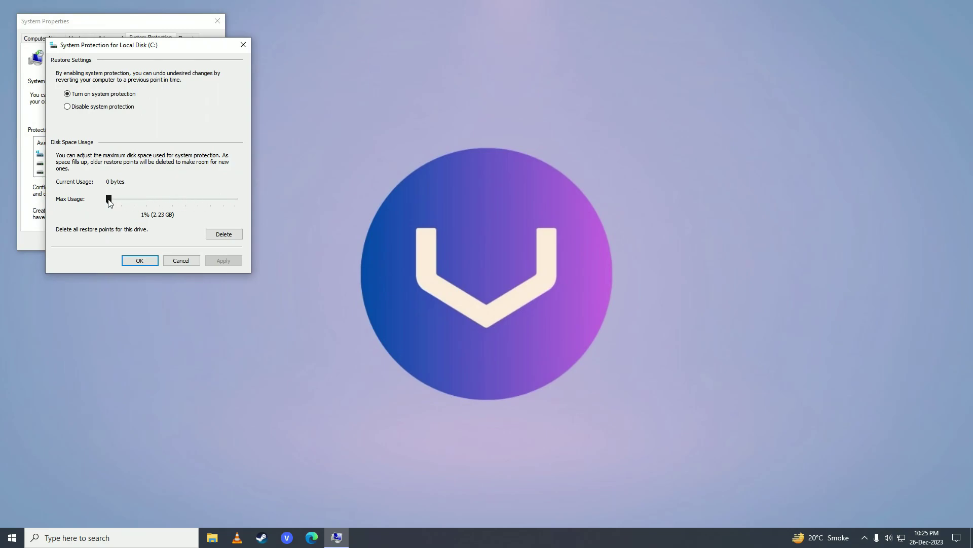
- Set drive C's maximum restore-point disk usage to 5% (11.17 GB) and confirm
drag(109, 200, 114, 200)
click(140, 260)
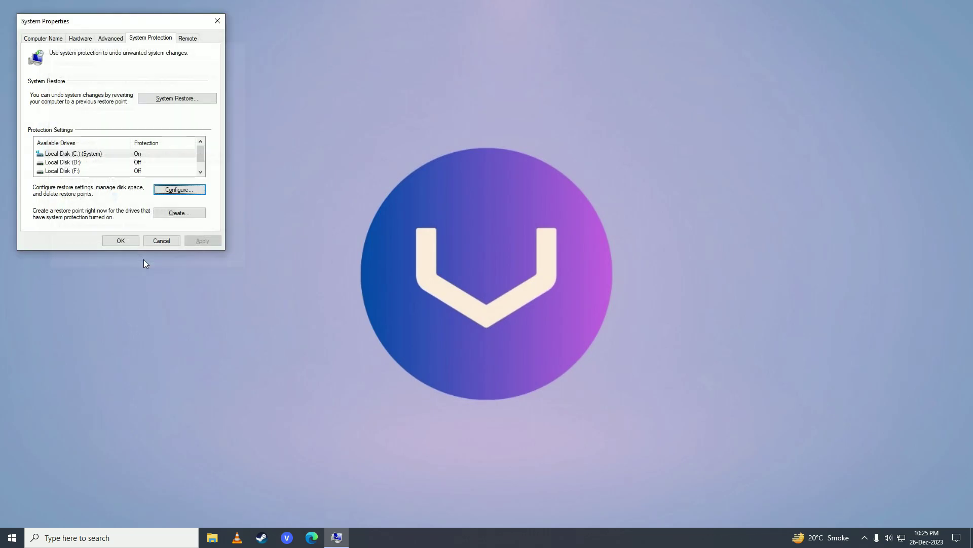
- Create a restore point described as 'WORKING FINE - 26-12-2023'
click(180, 214)
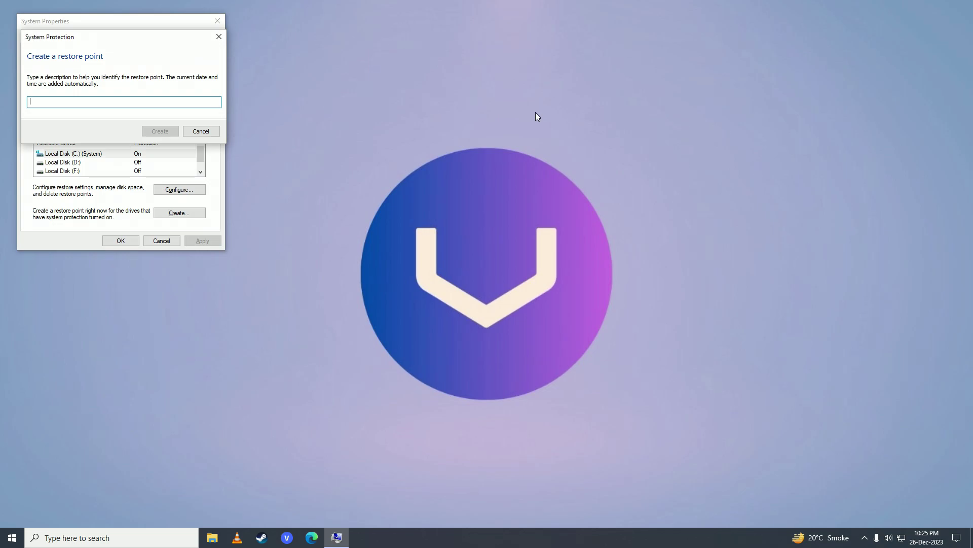
text(WORKING FI)
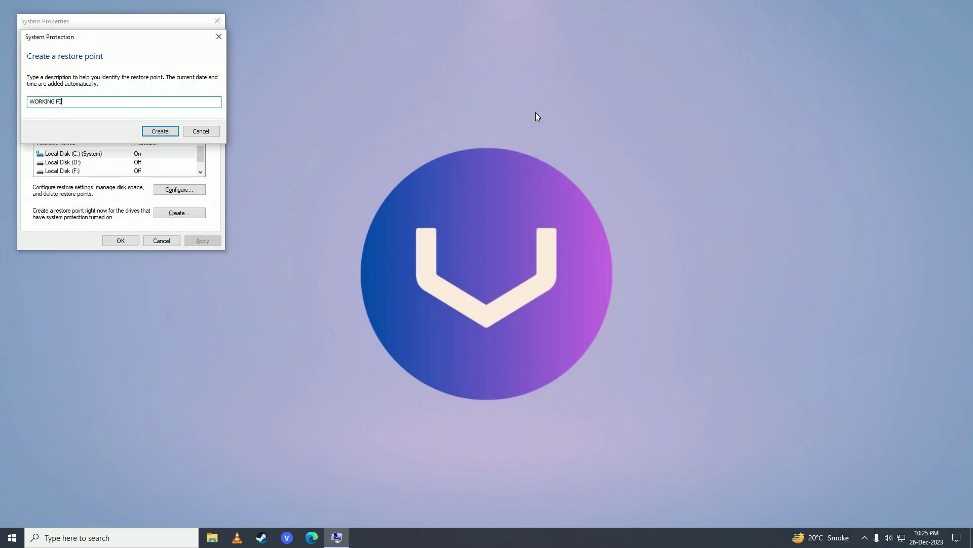
text(NE -26)
text(-12-2023)
click(160, 131)
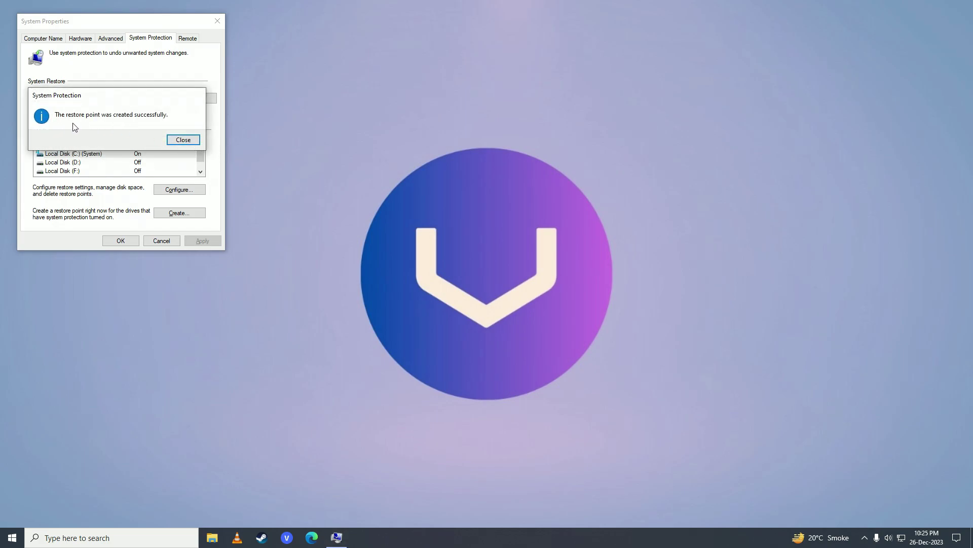
- Dismiss the restore point's success confirmation
click(184, 140)
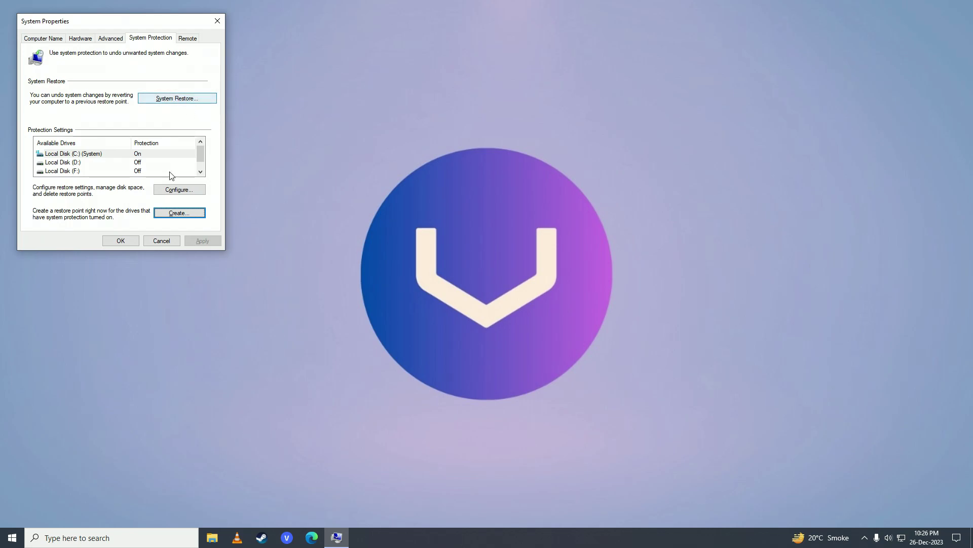
- Close the System Properties window
click(121, 241)
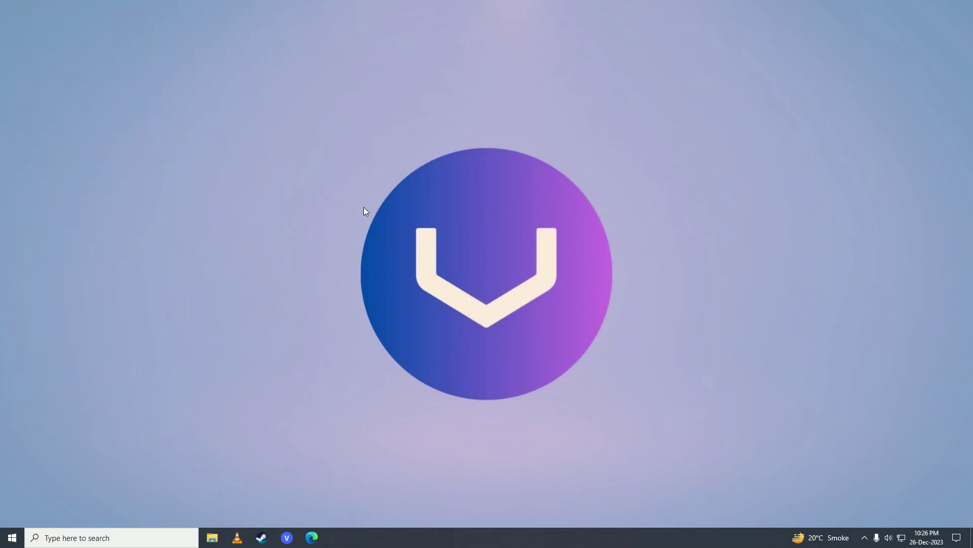